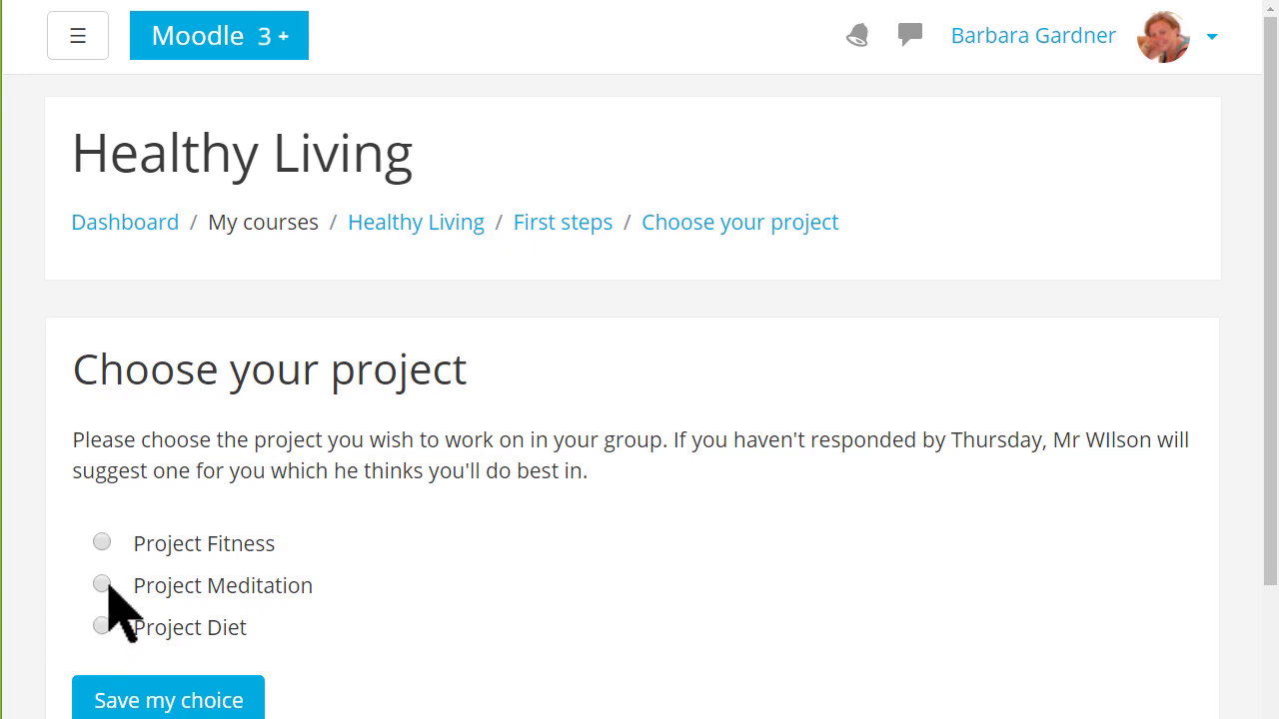
Pick Project Meditation as a student, then view the 10 responses to Choose your project.
{"action": "left_click", "coordinate": [103, 586]}
{"action": "left_click", "coordinate": [138, 706]}
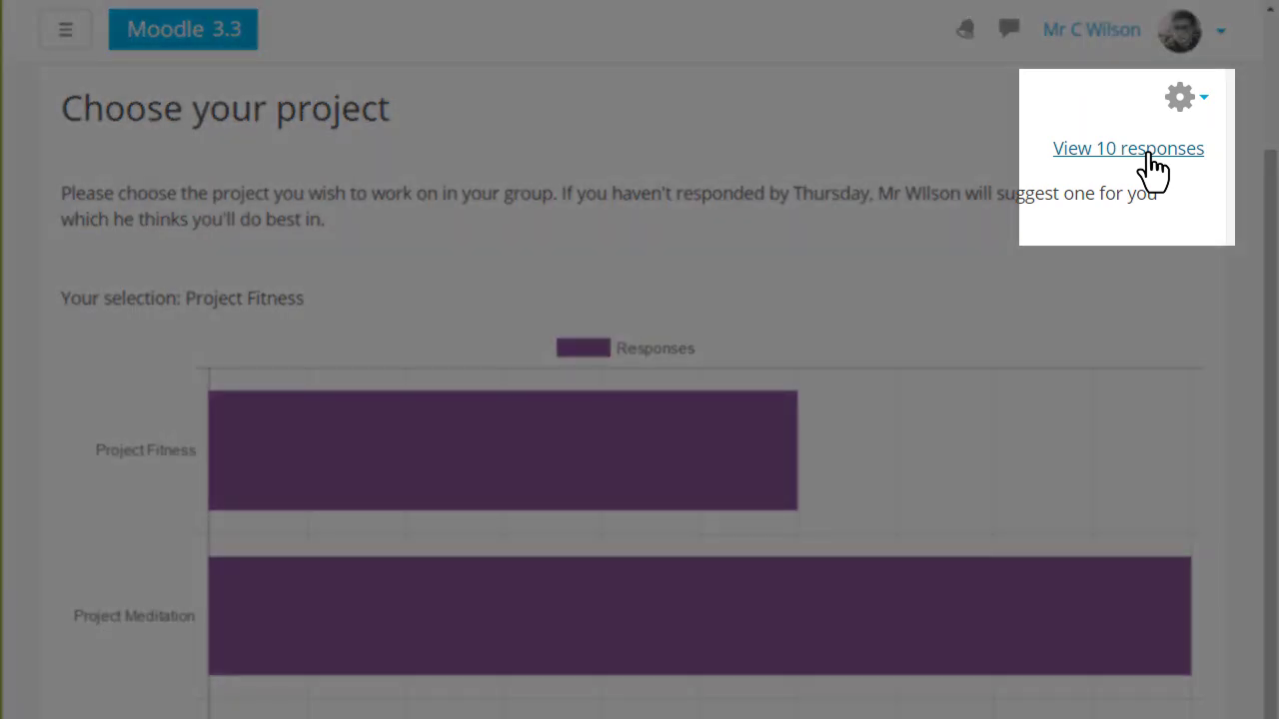
{"action": "left_click", "coordinate": [1149, 150]}
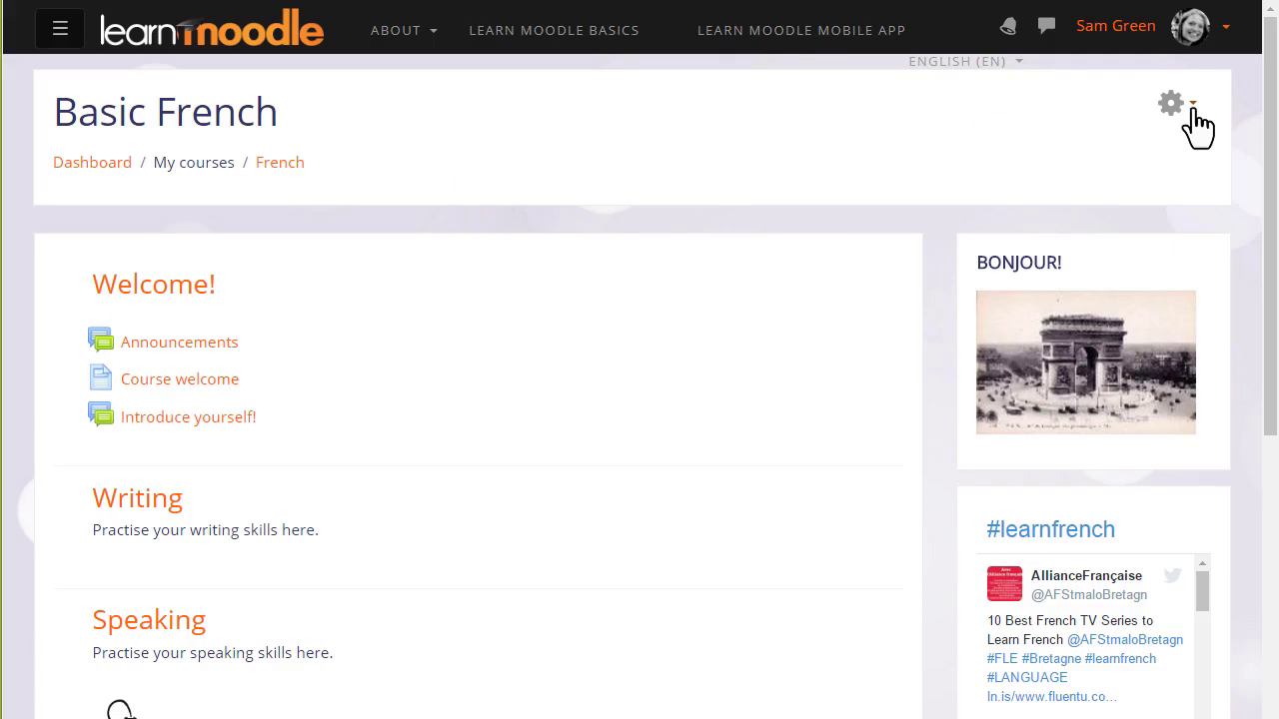
Turn editing on for the Basic French course from the gear menu.
{"action": "left_click", "coordinate": [1193, 118]}
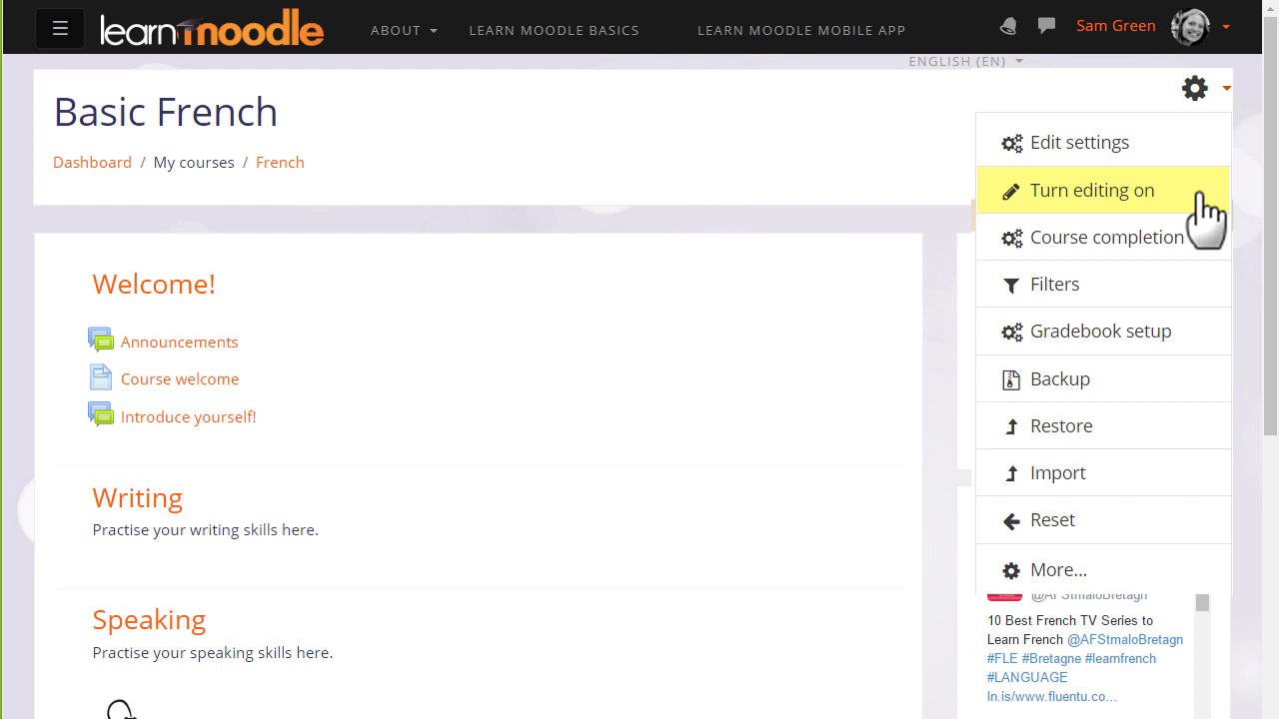
{"action": "left_click", "coordinate": [1205, 196]}
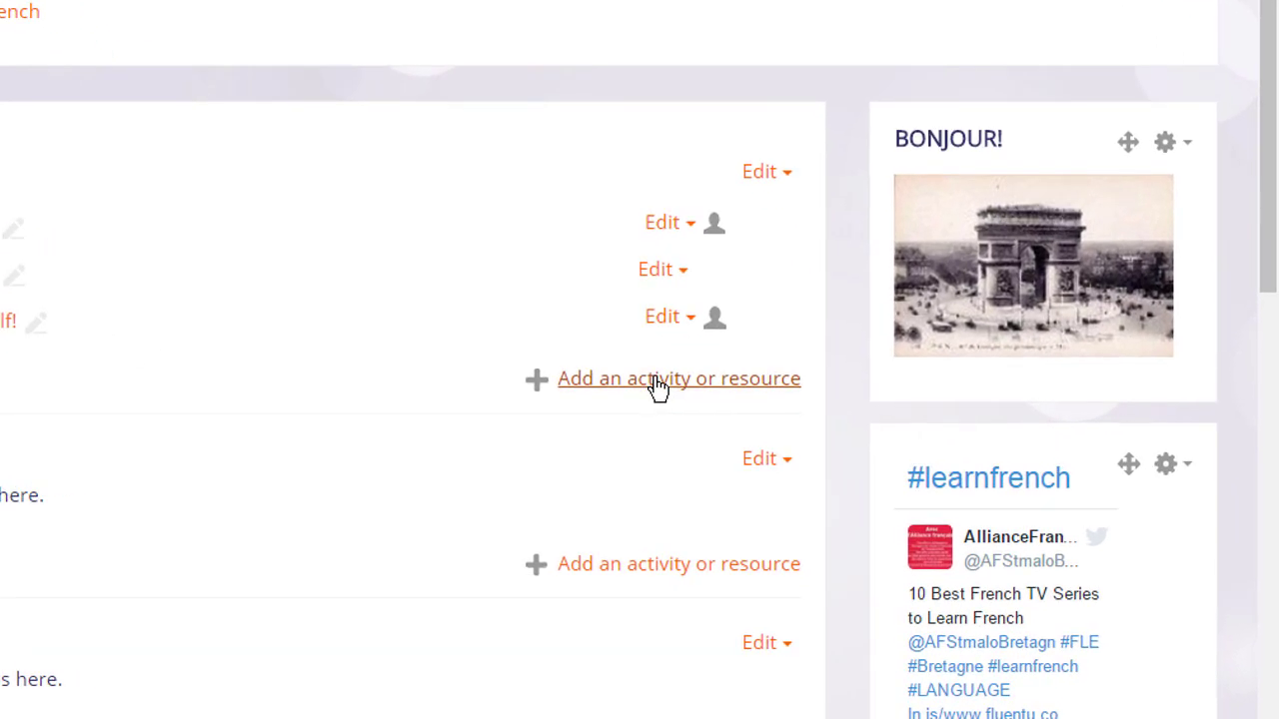
Add a Choice activity to Basic French from the activity chooser.
{"action": "left_click", "coordinate": [658, 383]}
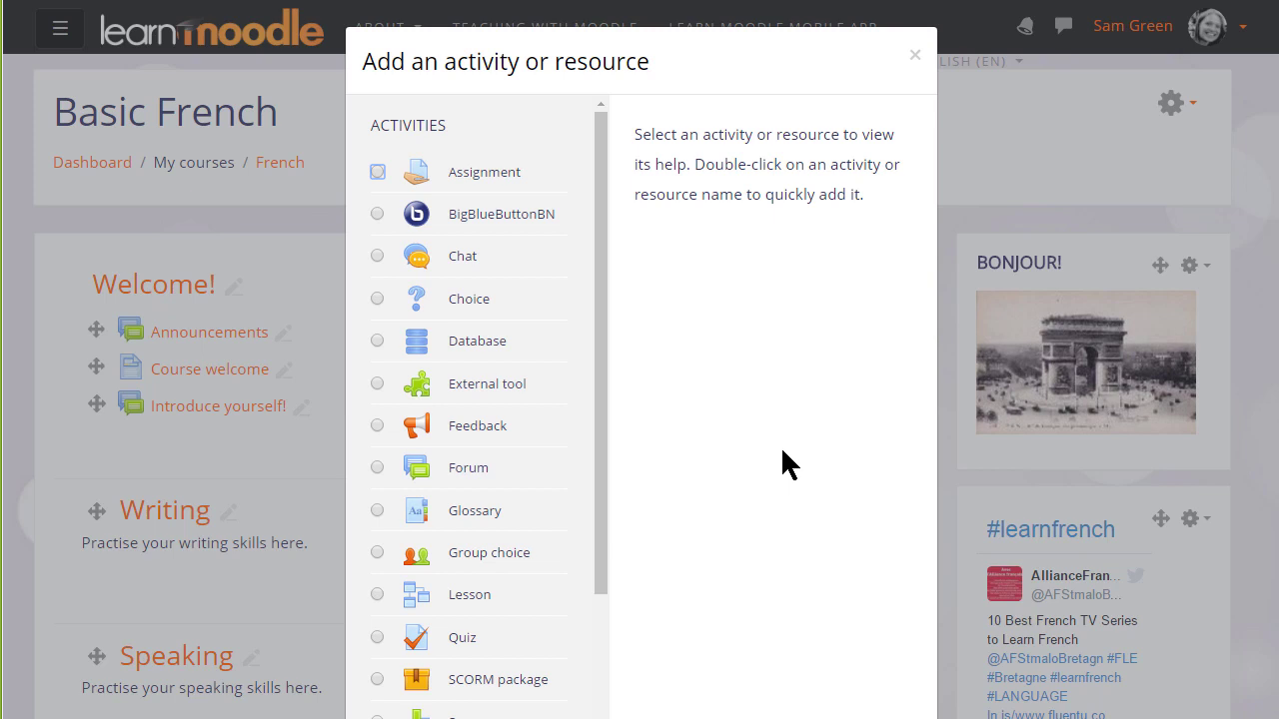
{"action": "left_click", "coordinate": [373, 299]}
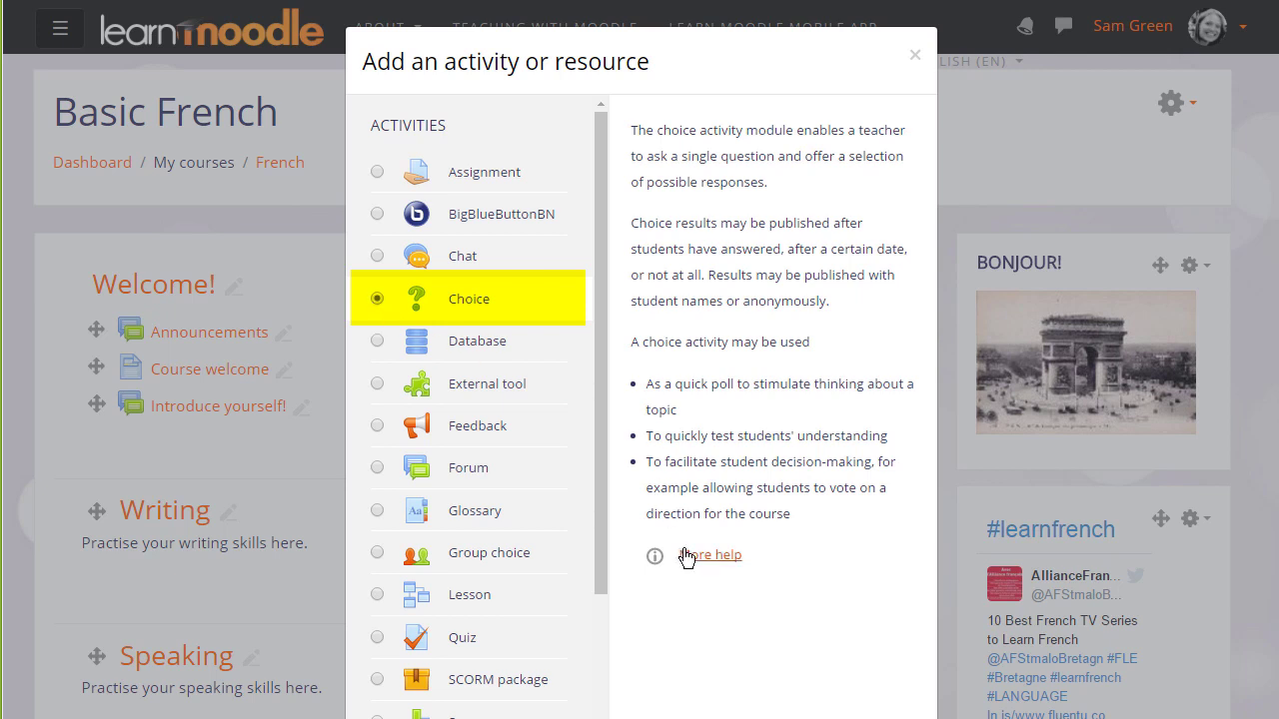
{"action": "double_click", "coordinate": [371, 297]}
Name the choice 'Progress check' with description 'How confident do you feel in your progress so far?'.
{"action": "left_click", "coordinate": [496, 210]}
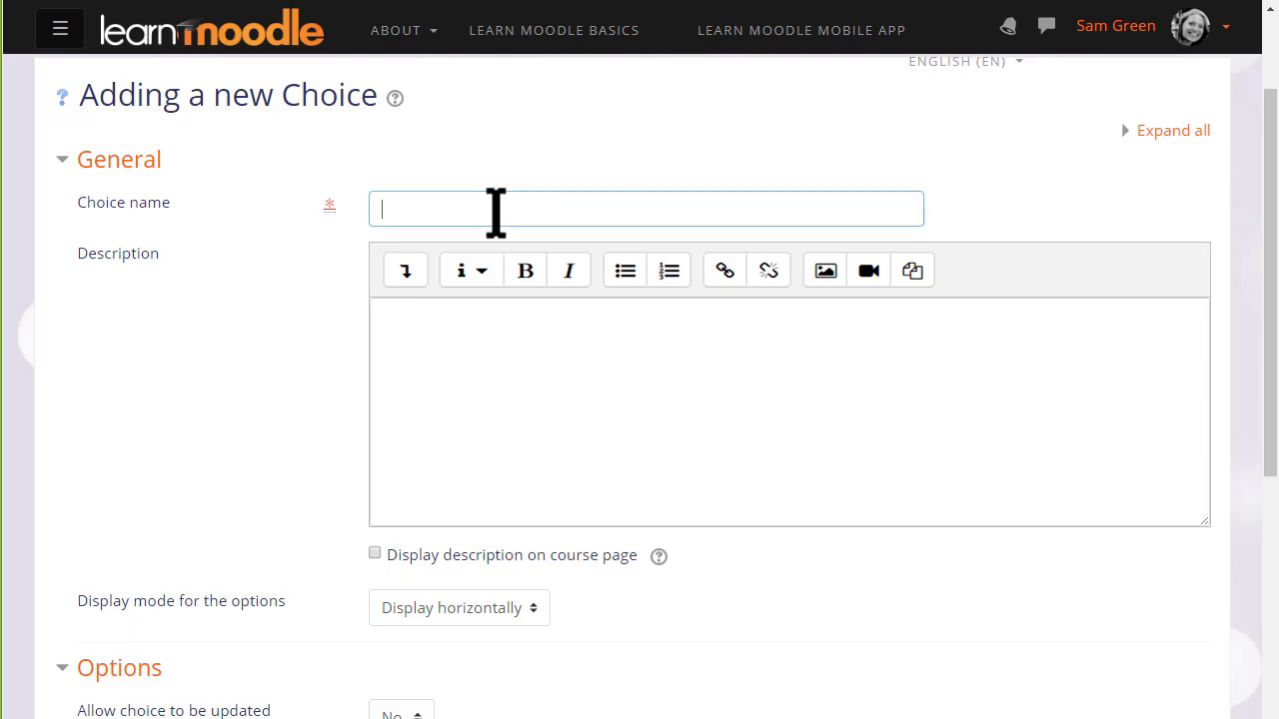
{"action": "type", "text": "Progress"}
{"action": "type", "text": " check"}
{"action": "key", "text": "Tab"}
{"action": "type", "text": "How"}
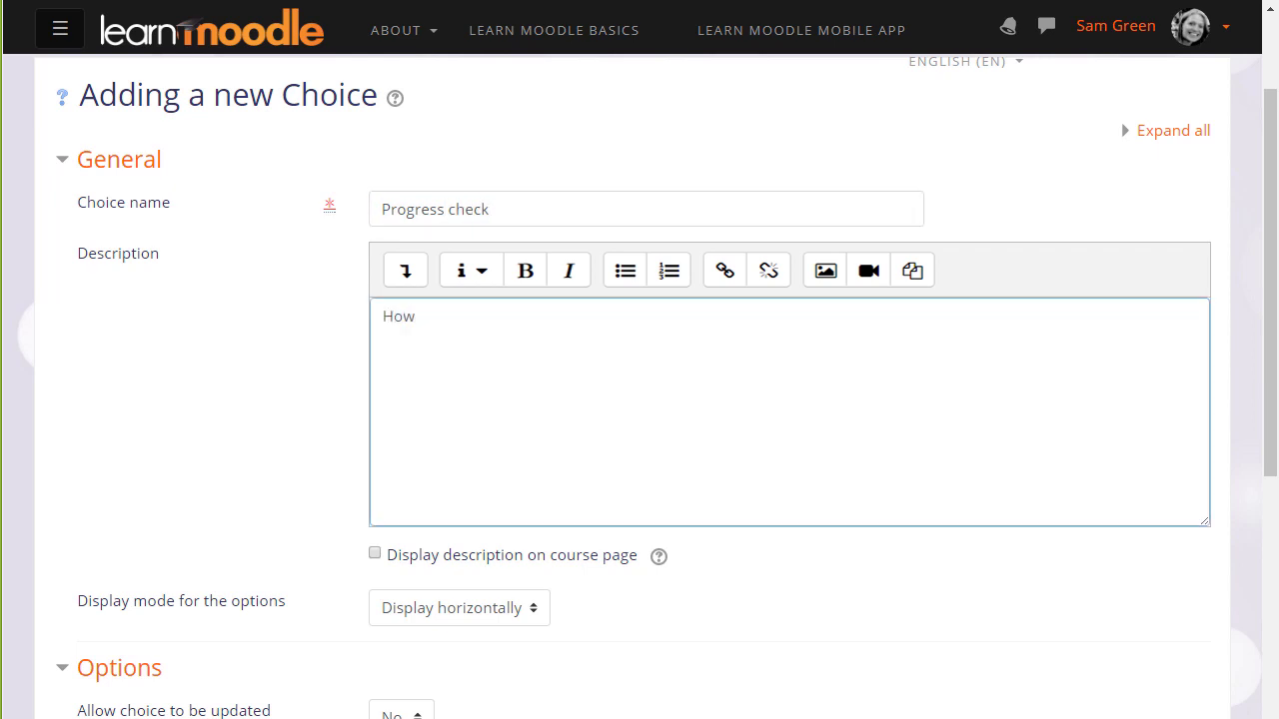
{"action": "type", "text": " confident do you feel in your p"}
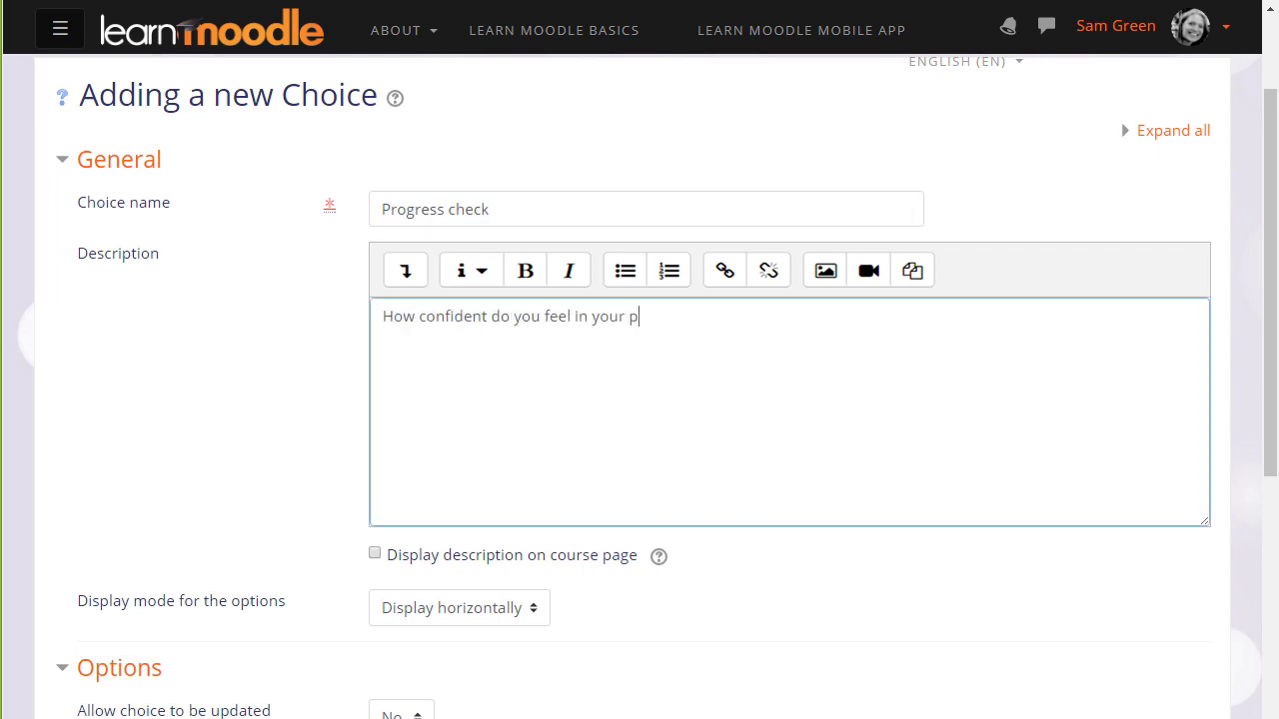
{"action": "type", "text": "rec"}
{"action": "key", "text": "BackSpace"}
{"action": "key", "text": "BackSpace"}
{"action": "type", "text": "ogres"}
{"action": "type", "text": "s so far"}
{"action": "type", "text": "?"}
{"action": "scroll", "coordinate": [400, 580], "scroll_direction": "down", "scroll_amount": 2}
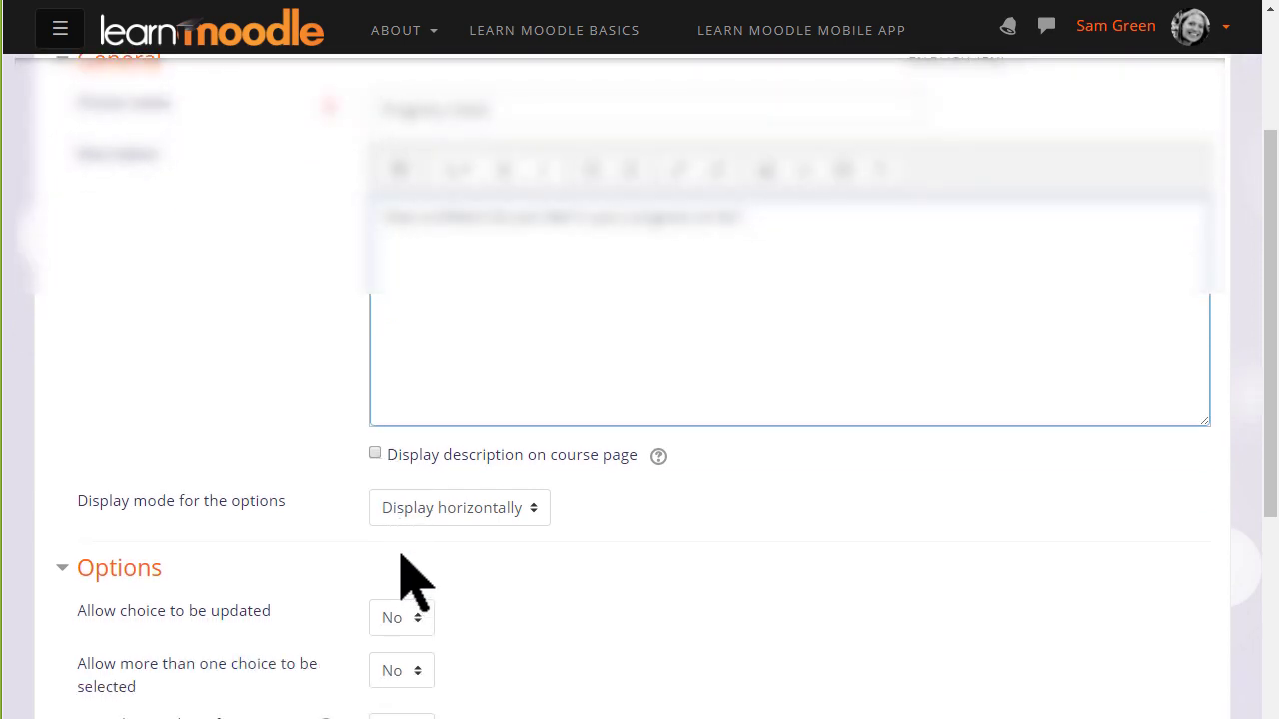
{"action": "scroll", "coordinate": [444, 535], "scroll_direction": "down", "scroll_amount": 2}
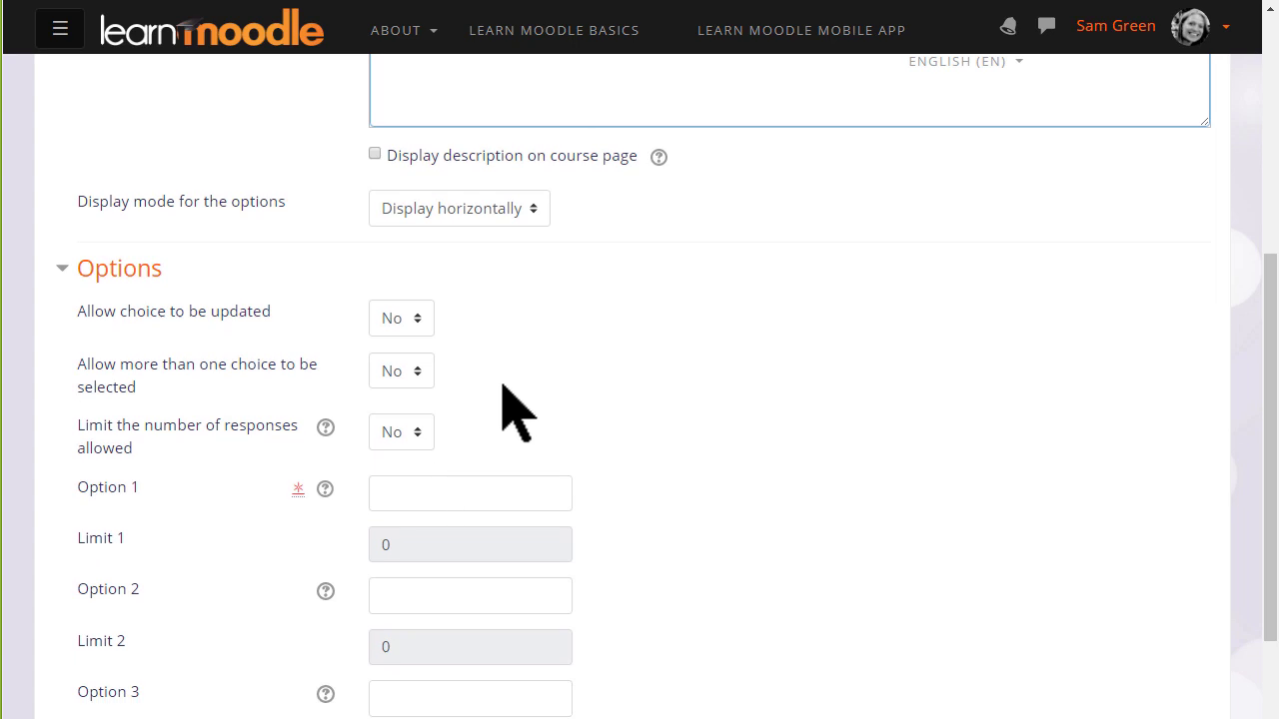
{"action": "left_click", "coordinate": [532, 212]}
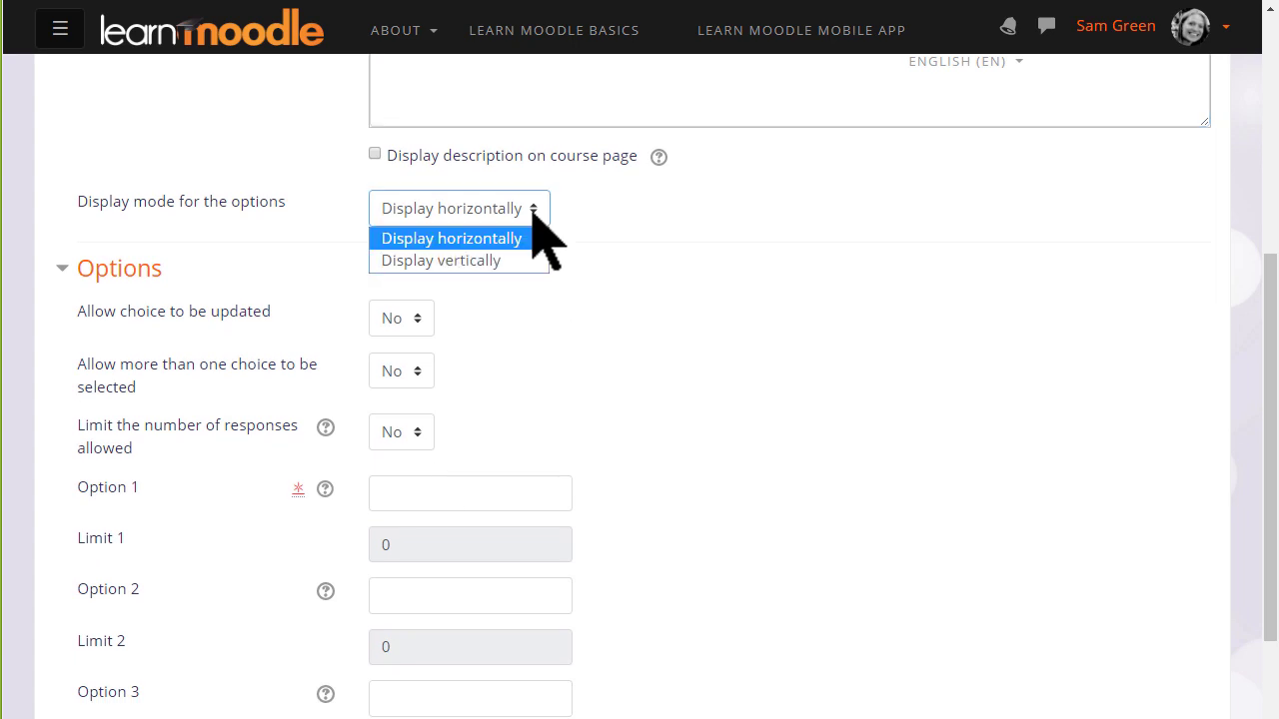
{"action": "left_click", "coordinate": [532, 212]}
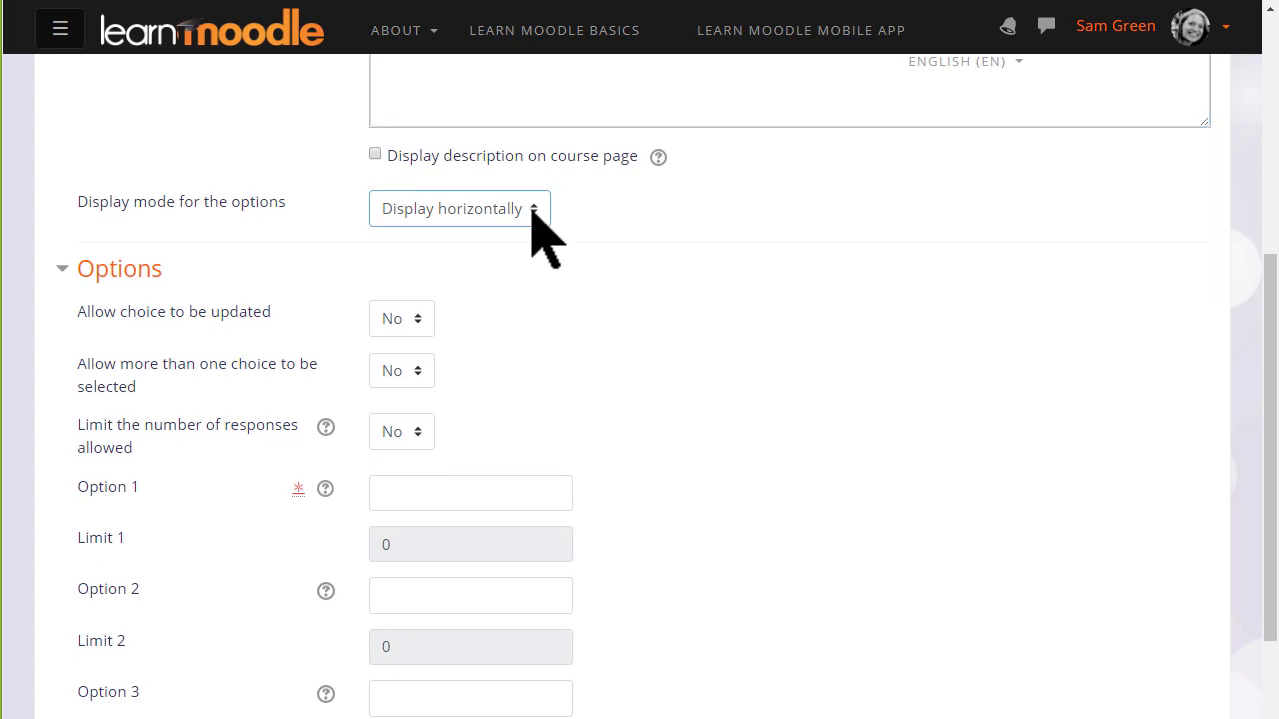
{"action": "left_click", "coordinate": [418, 320]}
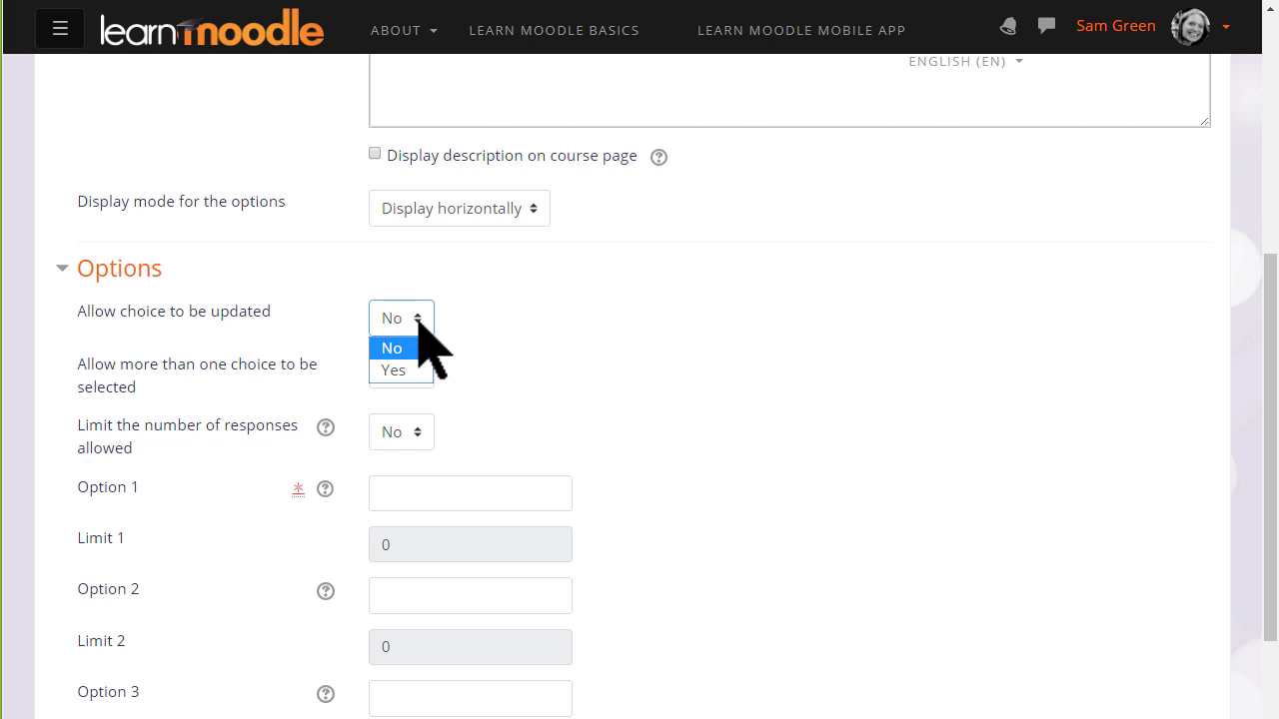
{"action": "left_click", "coordinate": [417, 321]}
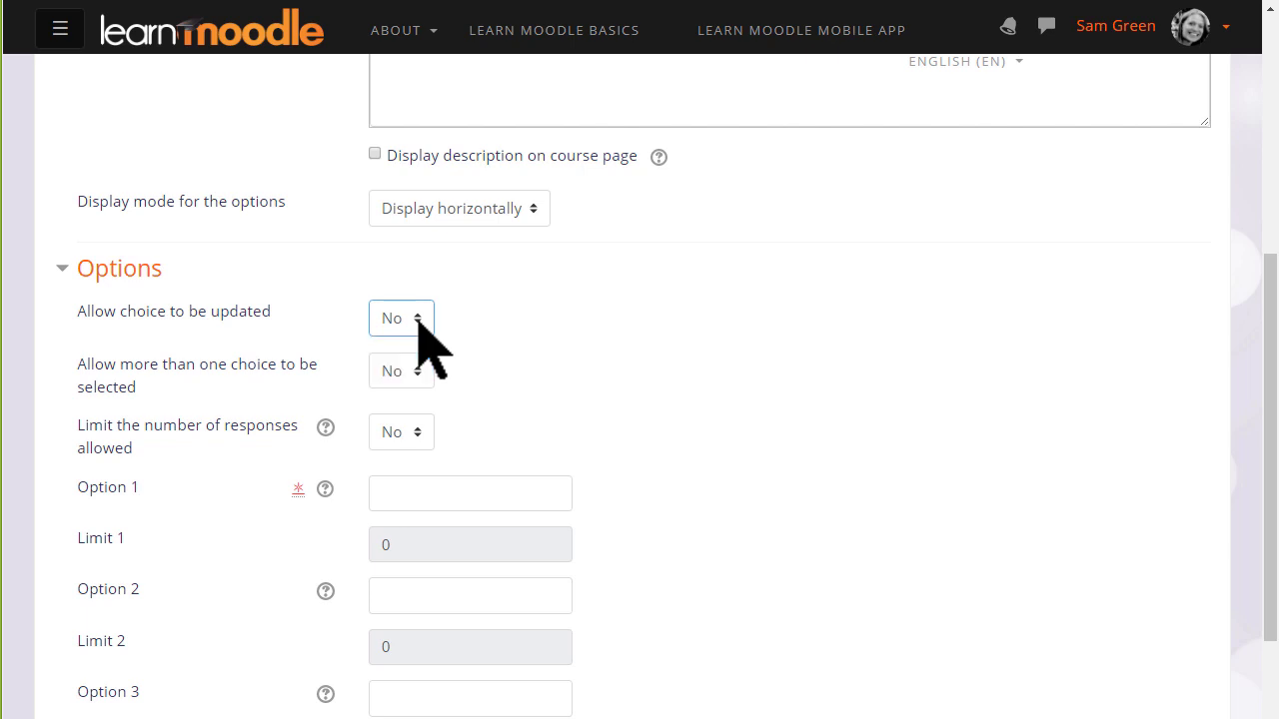
{"action": "left_click", "coordinate": [419, 372]}
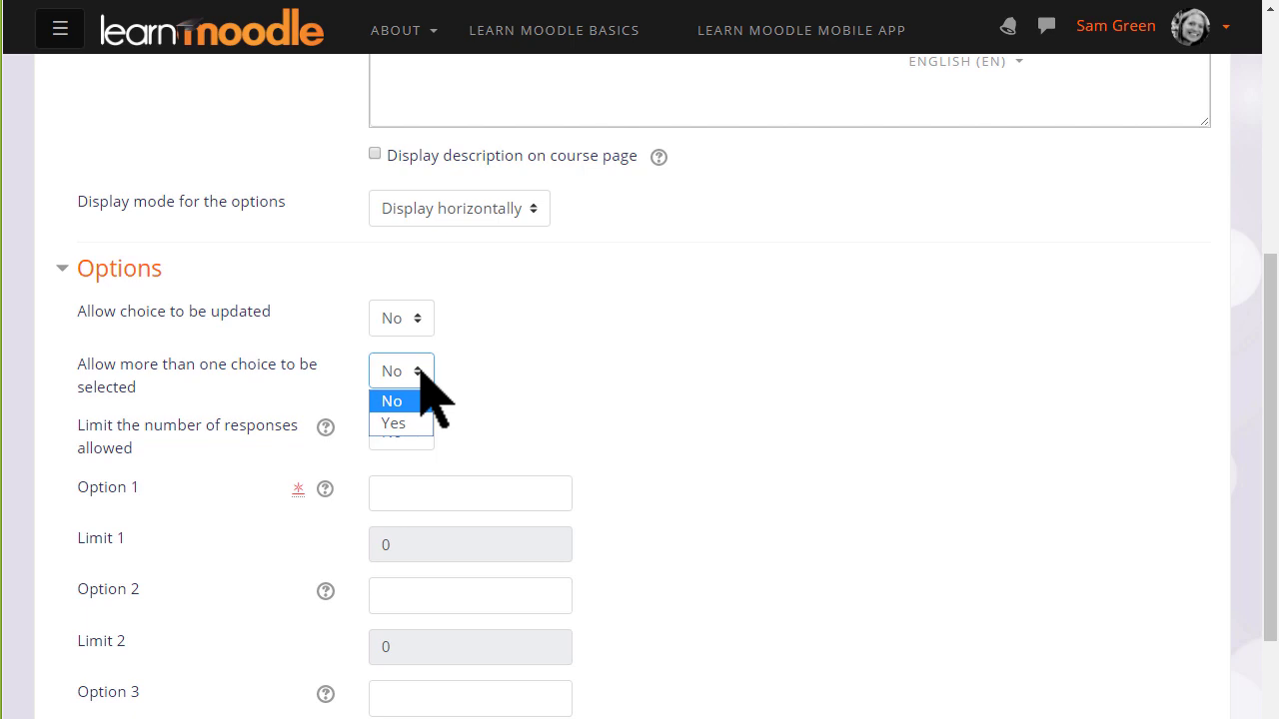
{"action": "left_click", "coordinate": [420, 372]}
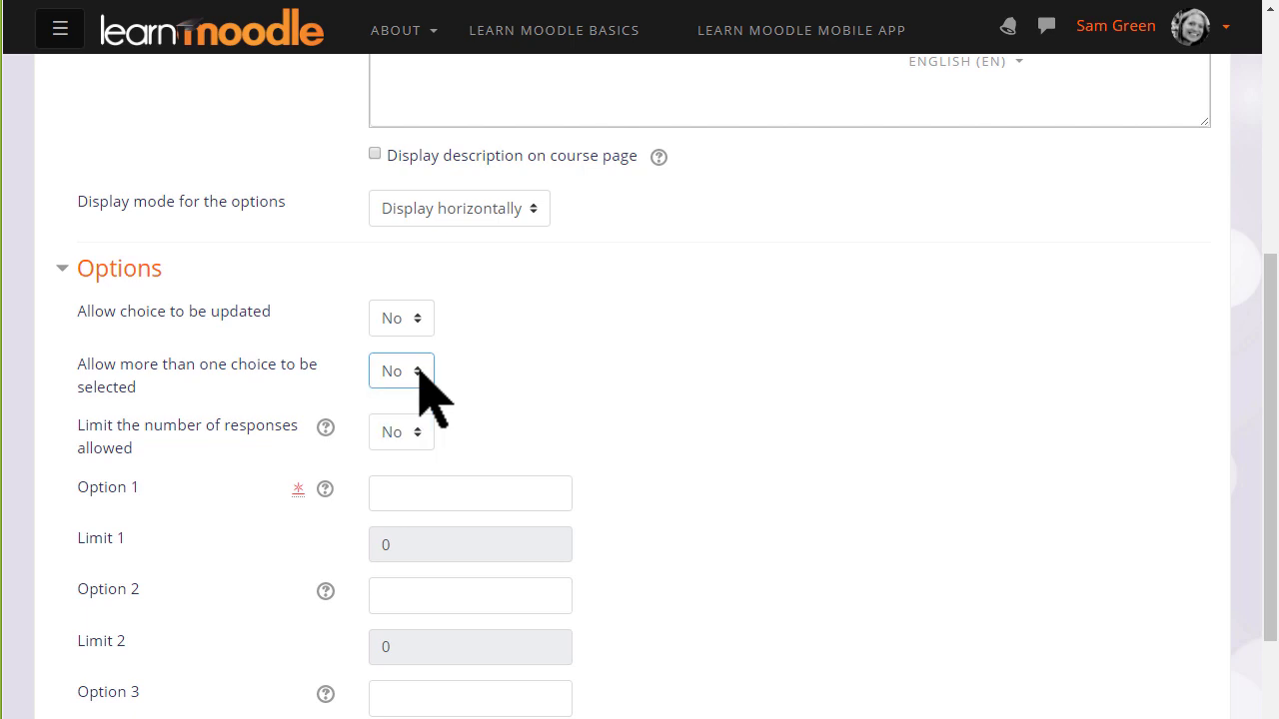
{"action": "left_click", "coordinate": [419, 431]}
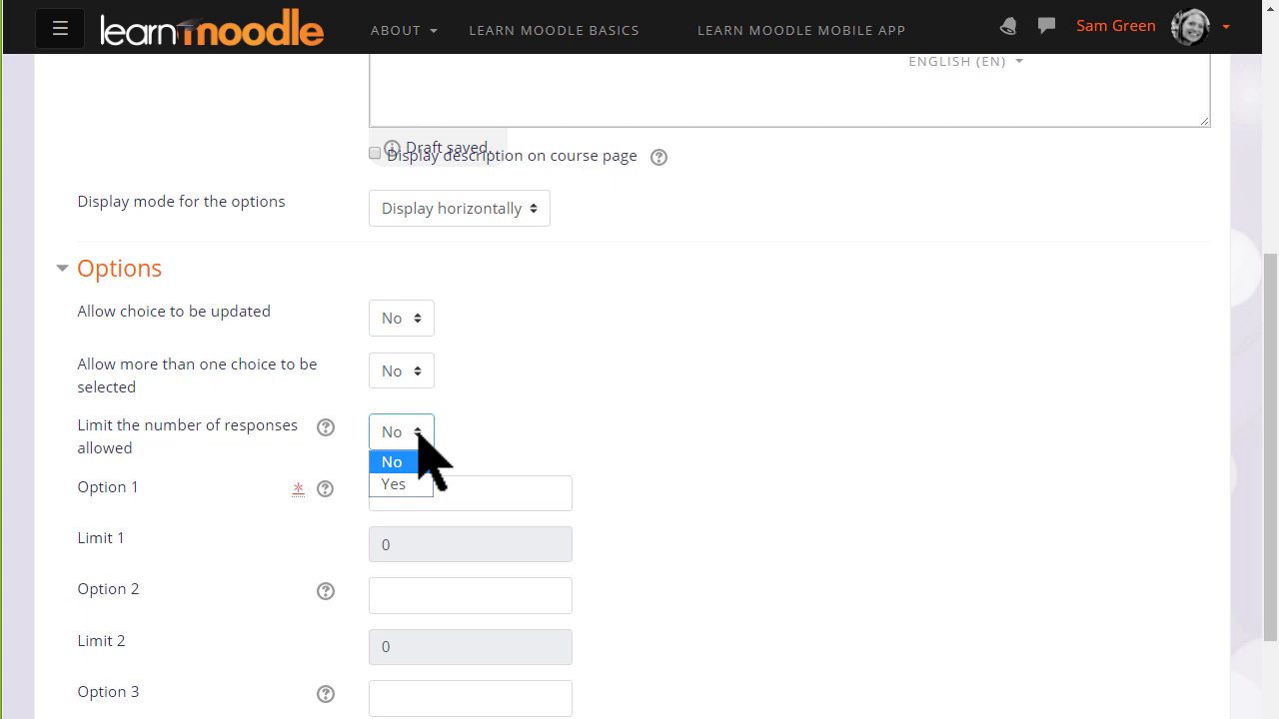
Leave responses unlimited and enter 'Please help' as an answer option.
{"action": "left_click", "coordinate": [419, 435]}
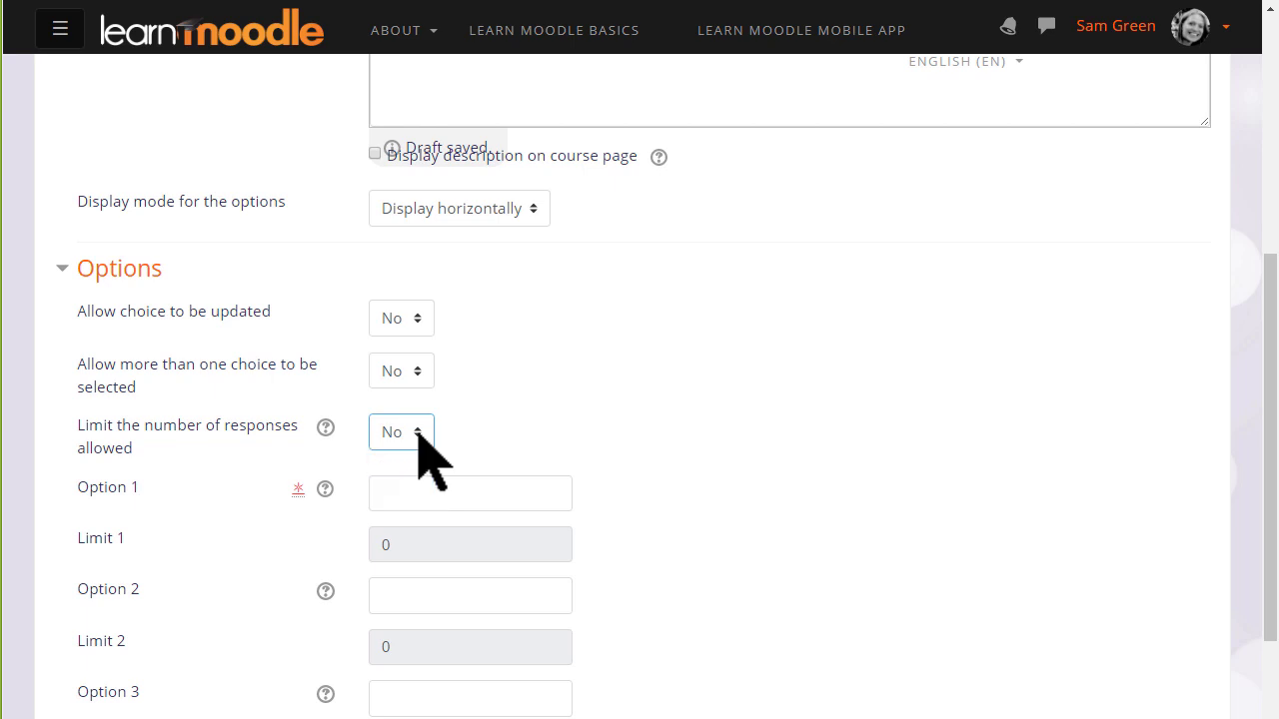
{"action": "left_click", "coordinate": [419, 491]}
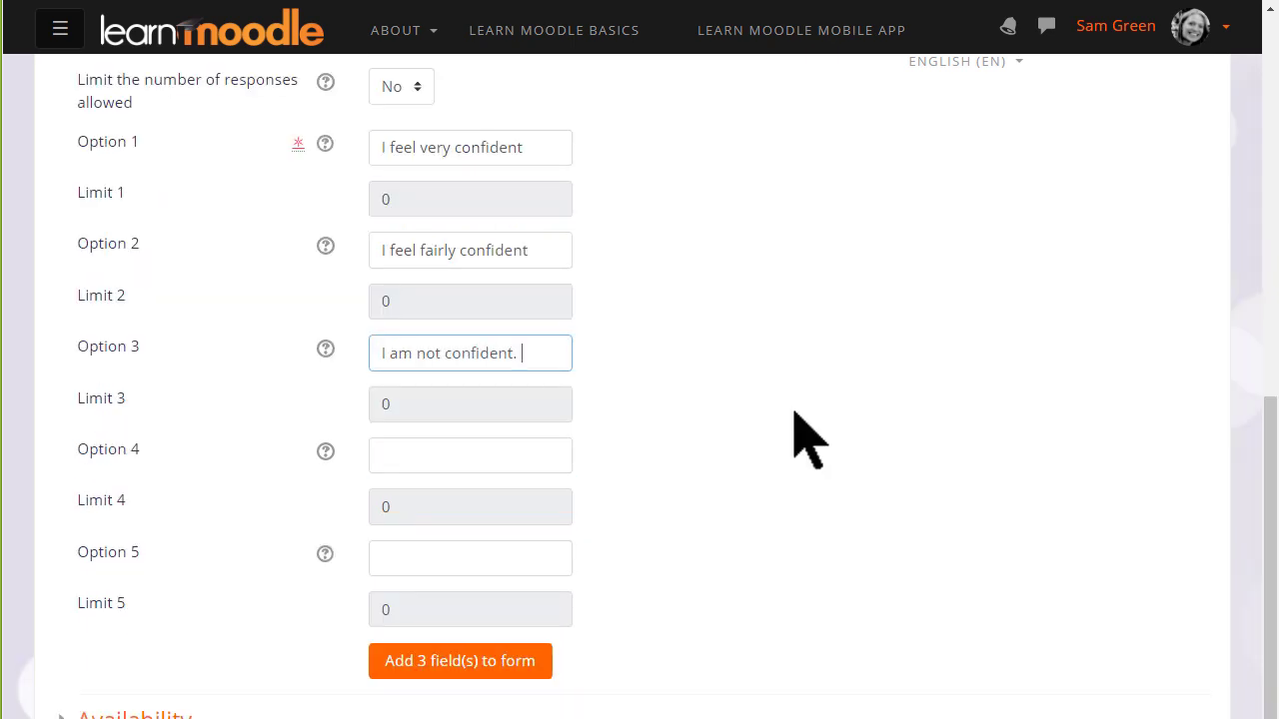
{"action": "type", "text": "Please help"}
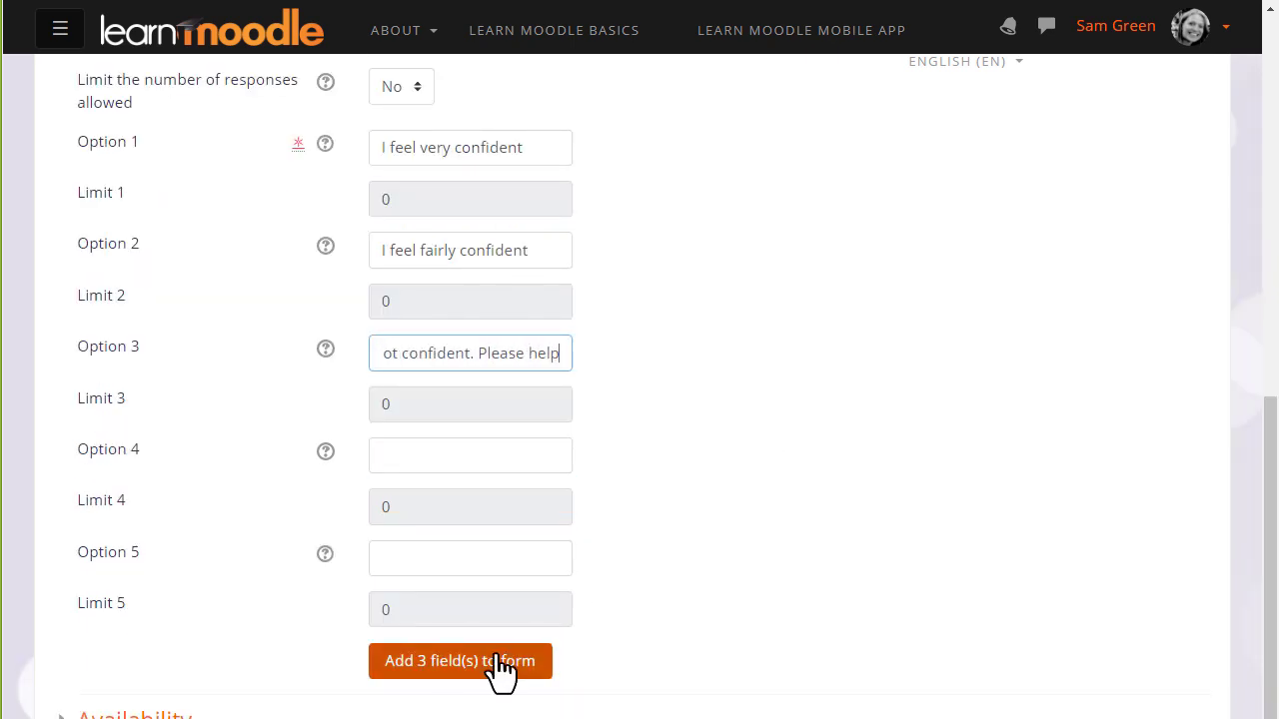
{"action": "scroll", "coordinate": [500, 672], "scroll_direction": "down", "scroll_amount": 1}
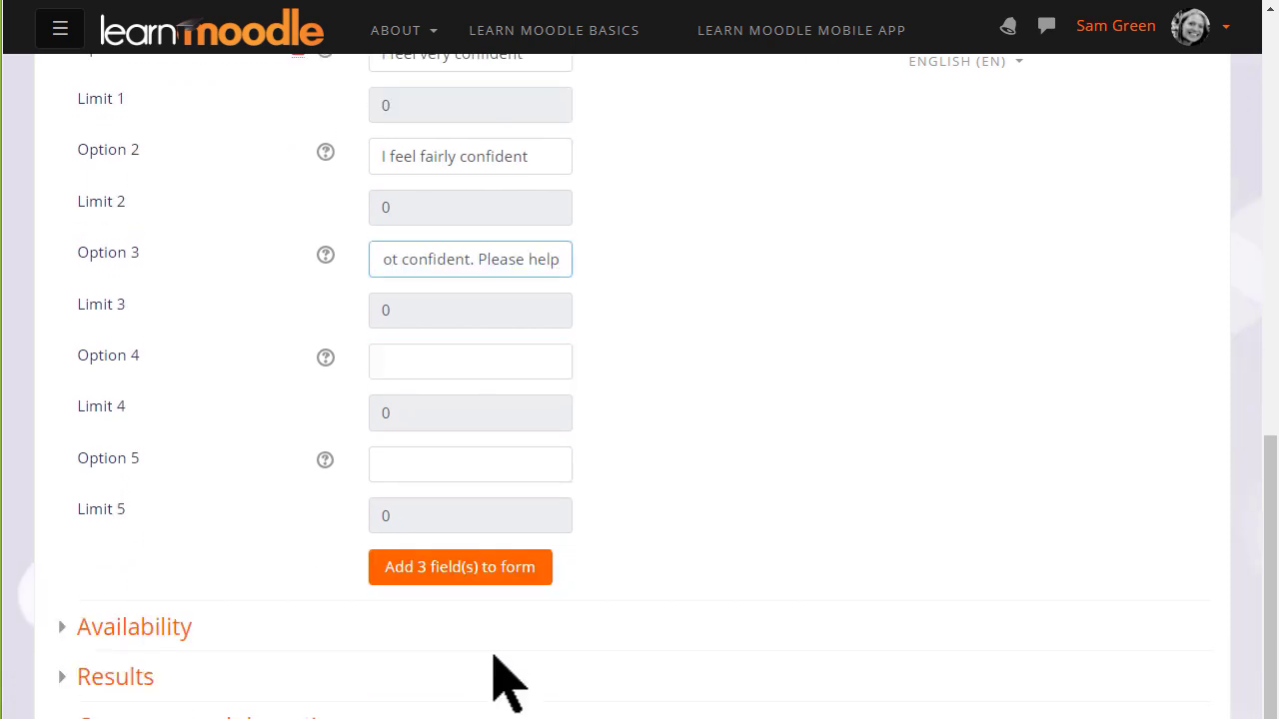
{"action": "scroll", "coordinate": [499, 675], "scroll_direction": "down", "scroll_amount": 2}
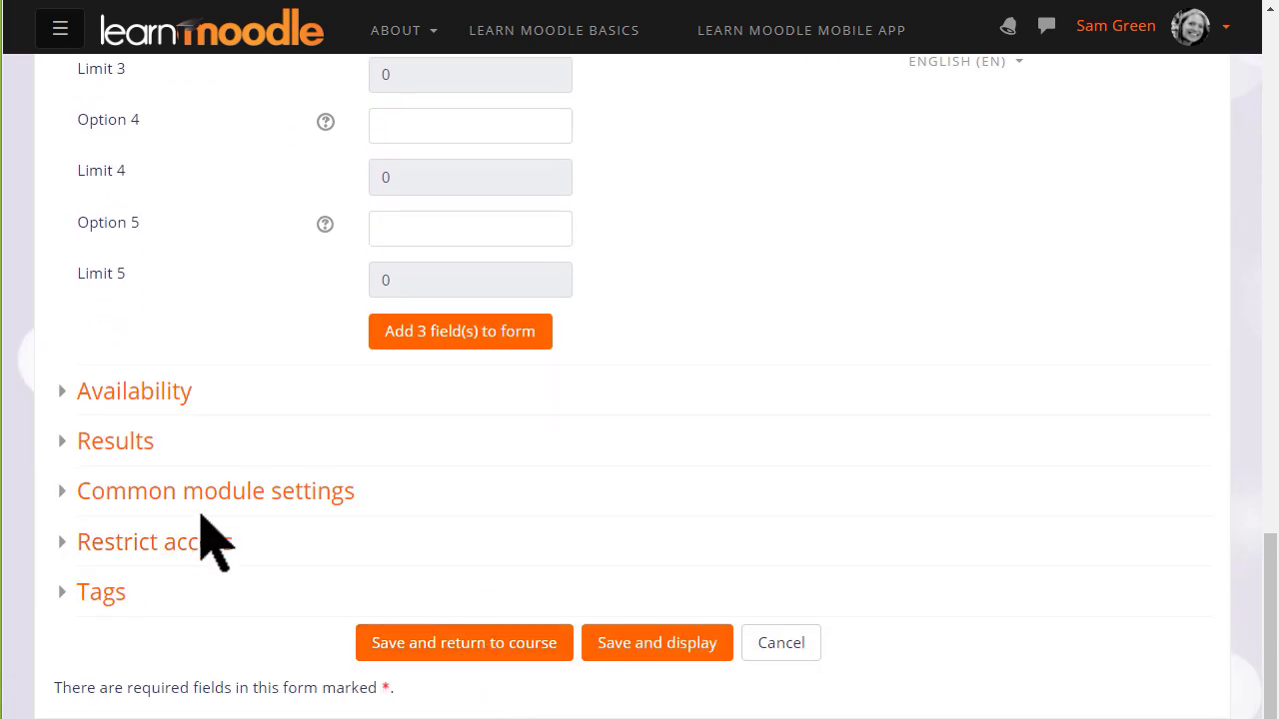
Always publish results anonymously with the unanswered column hidden, then save and return to course.
{"action": "left_click", "coordinate": [152, 405]}
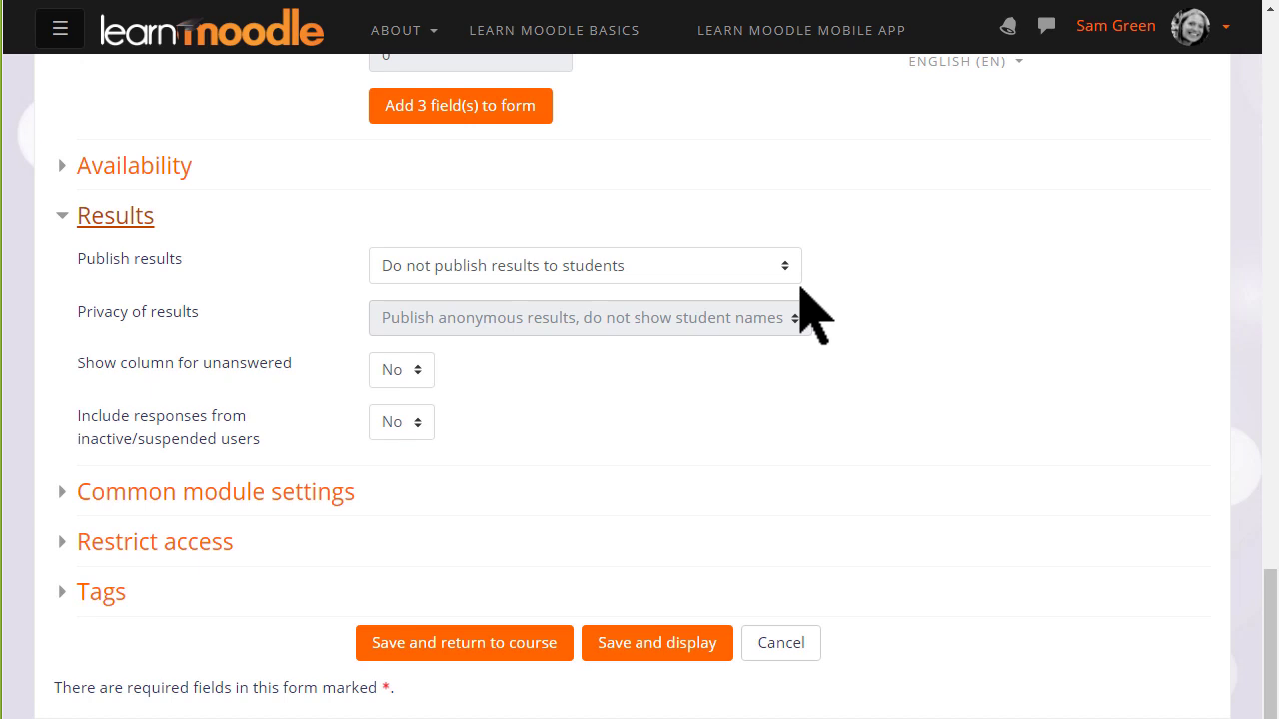
{"action": "left_click", "coordinate": [795, 268]}
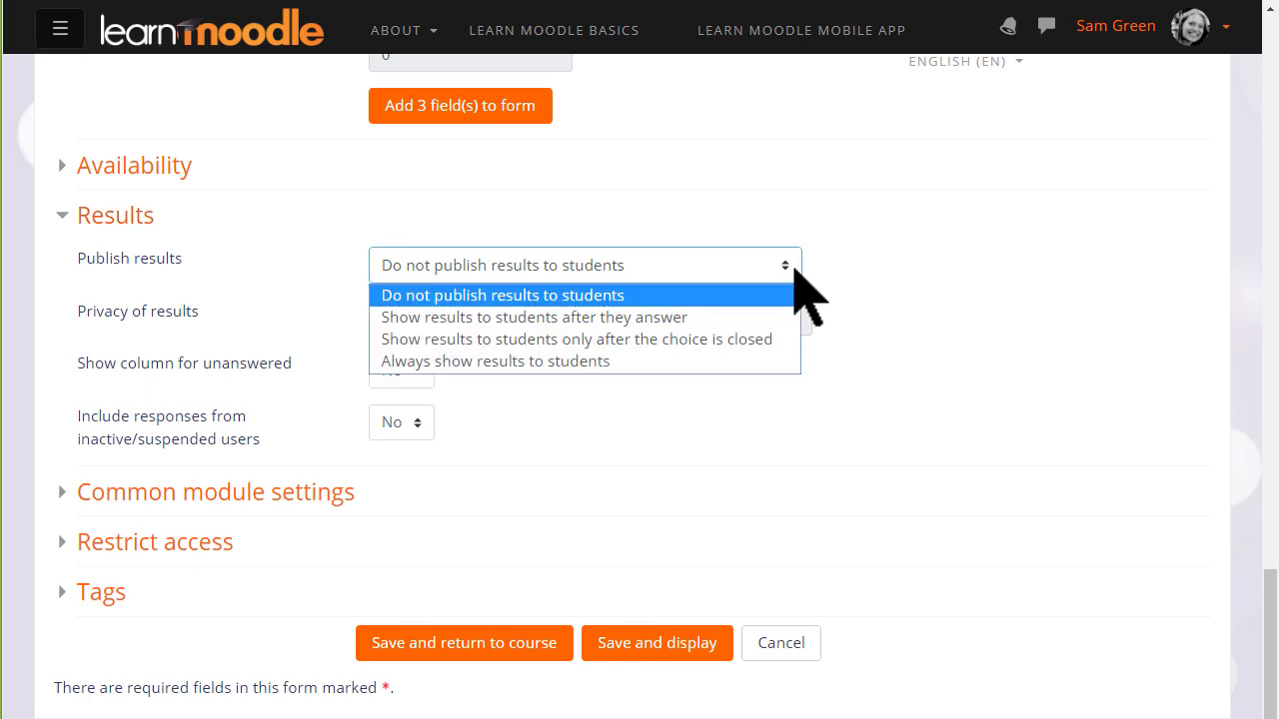
{"action": "left_click", "coordinate": [766, 361]}
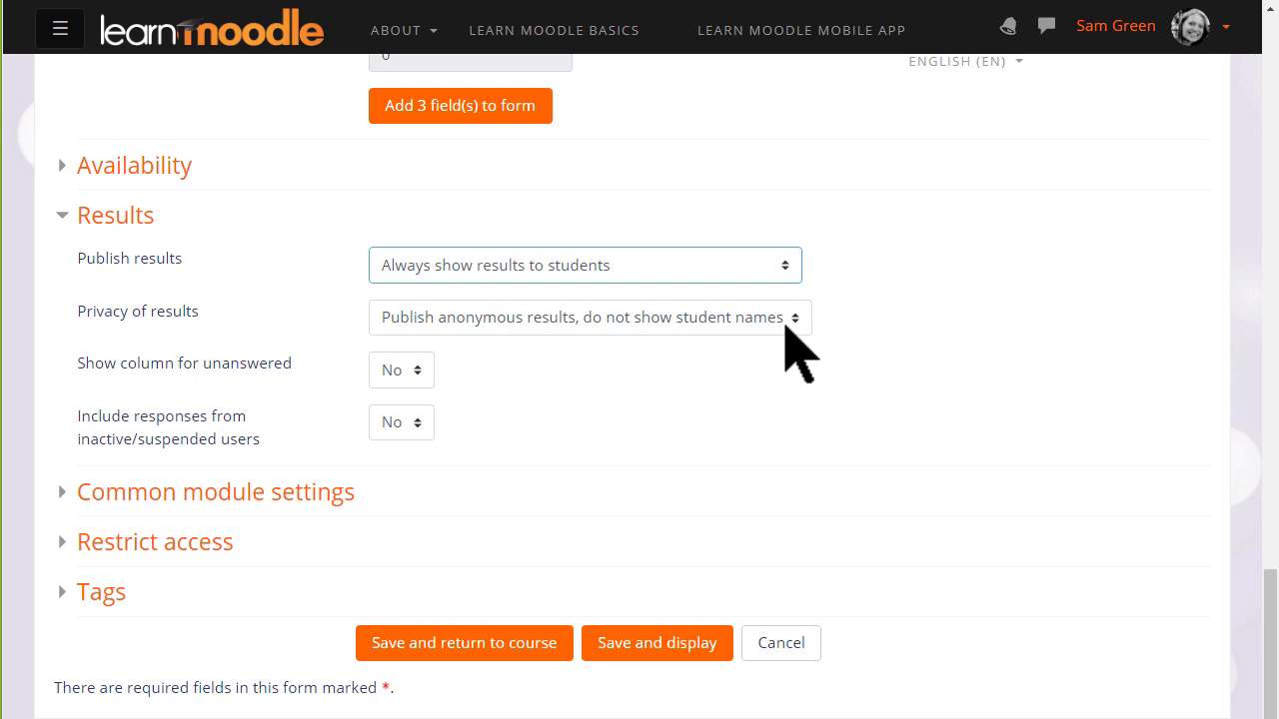
{"action": "left_click", "coordinate": [789, 320]}
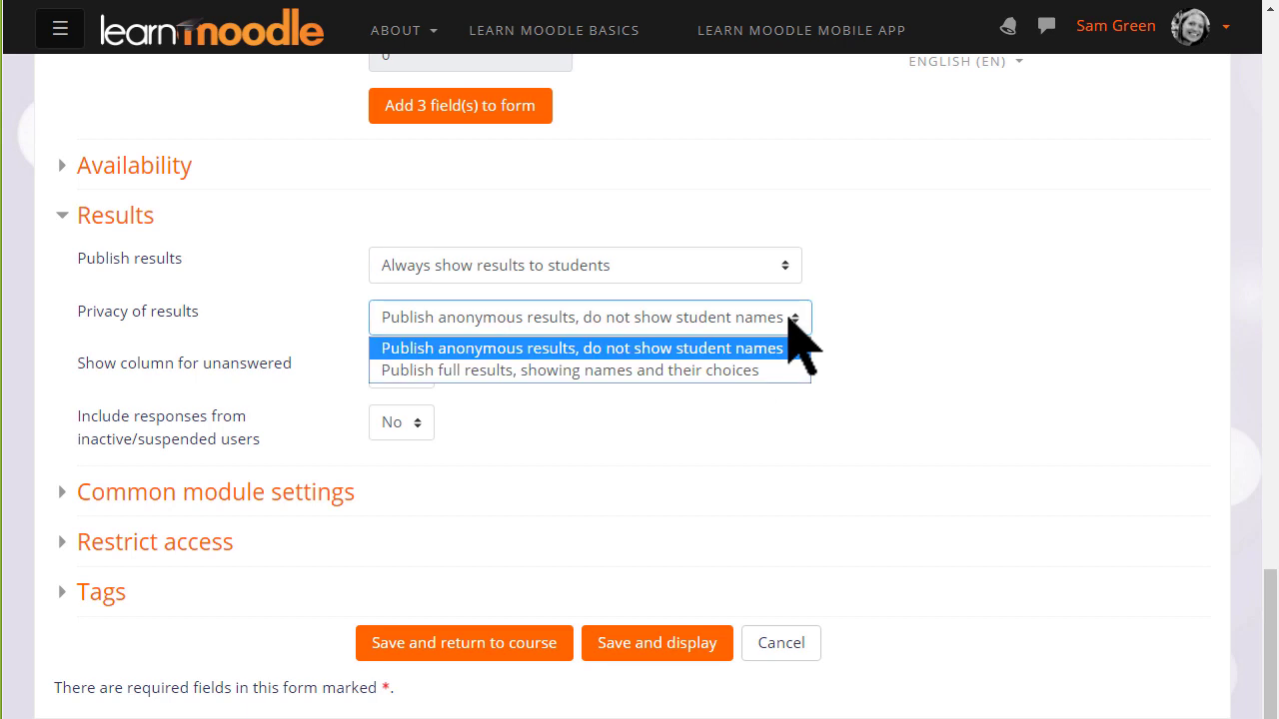
{"action": "left_click", "coordinate": [789, 319]}
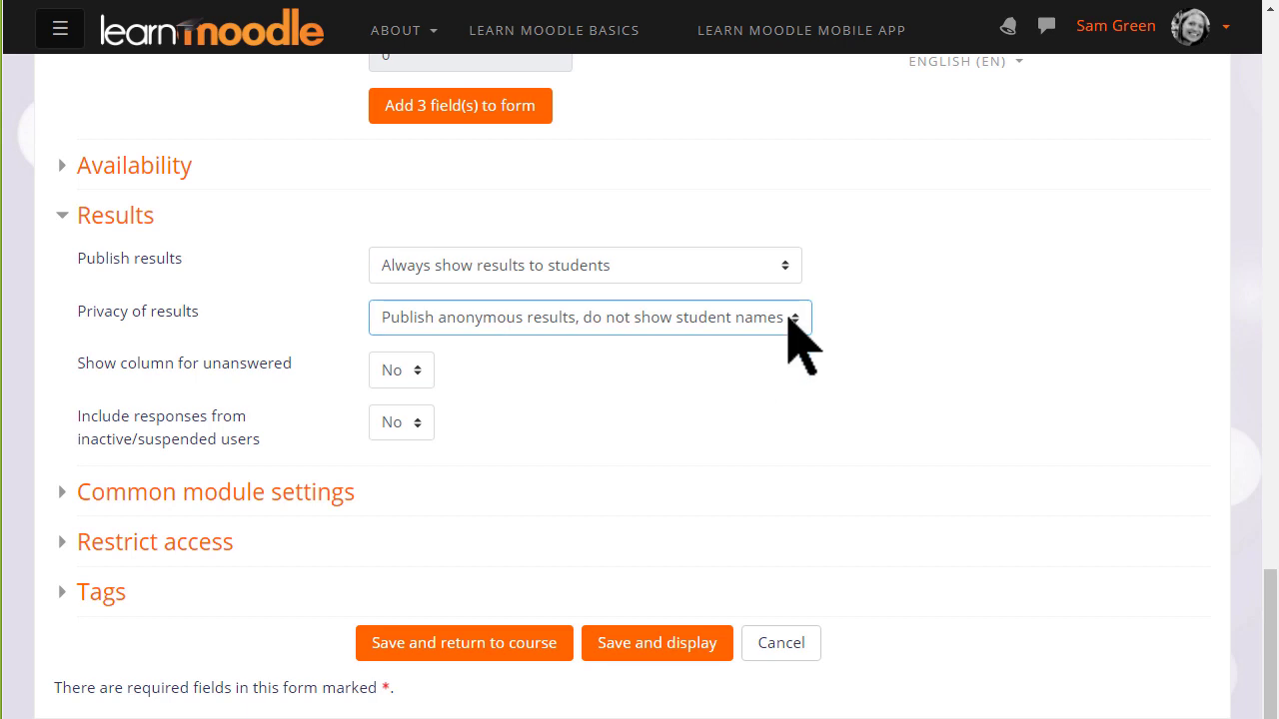
{"action": "left_click", "coordinate": [417, 372]}
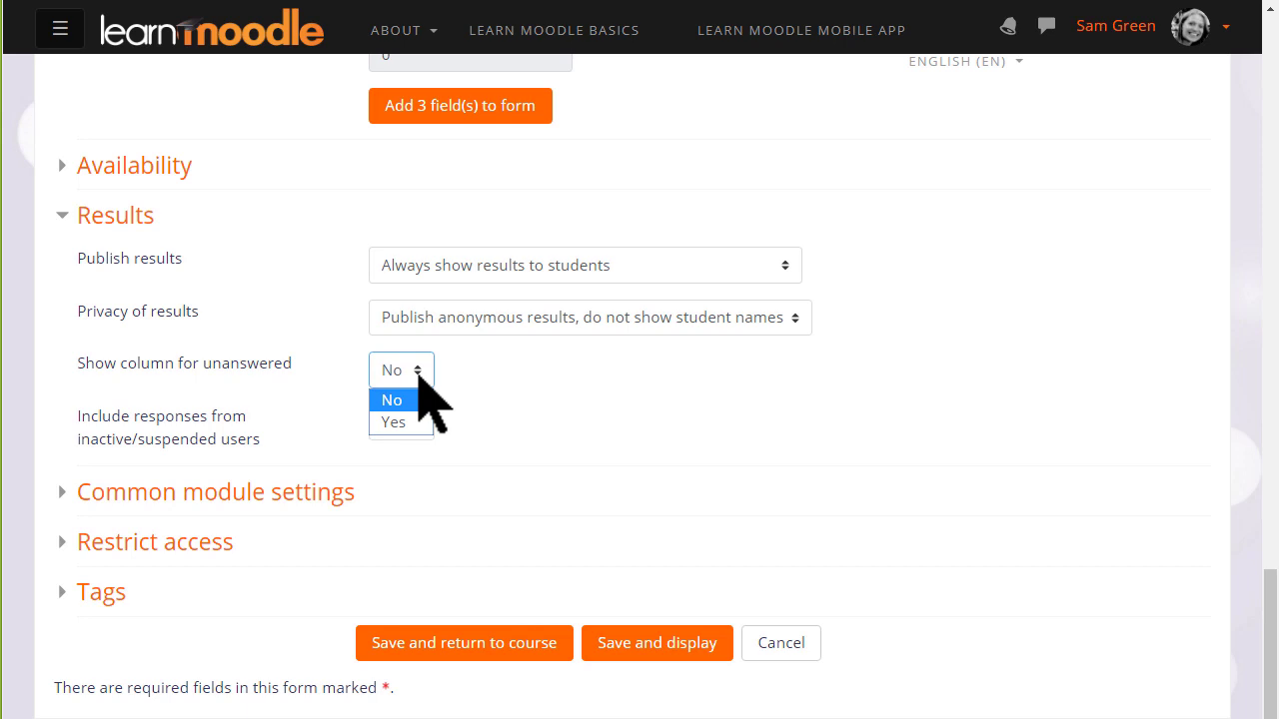
{"action": "left_click", "coordinate": [419, 377]}
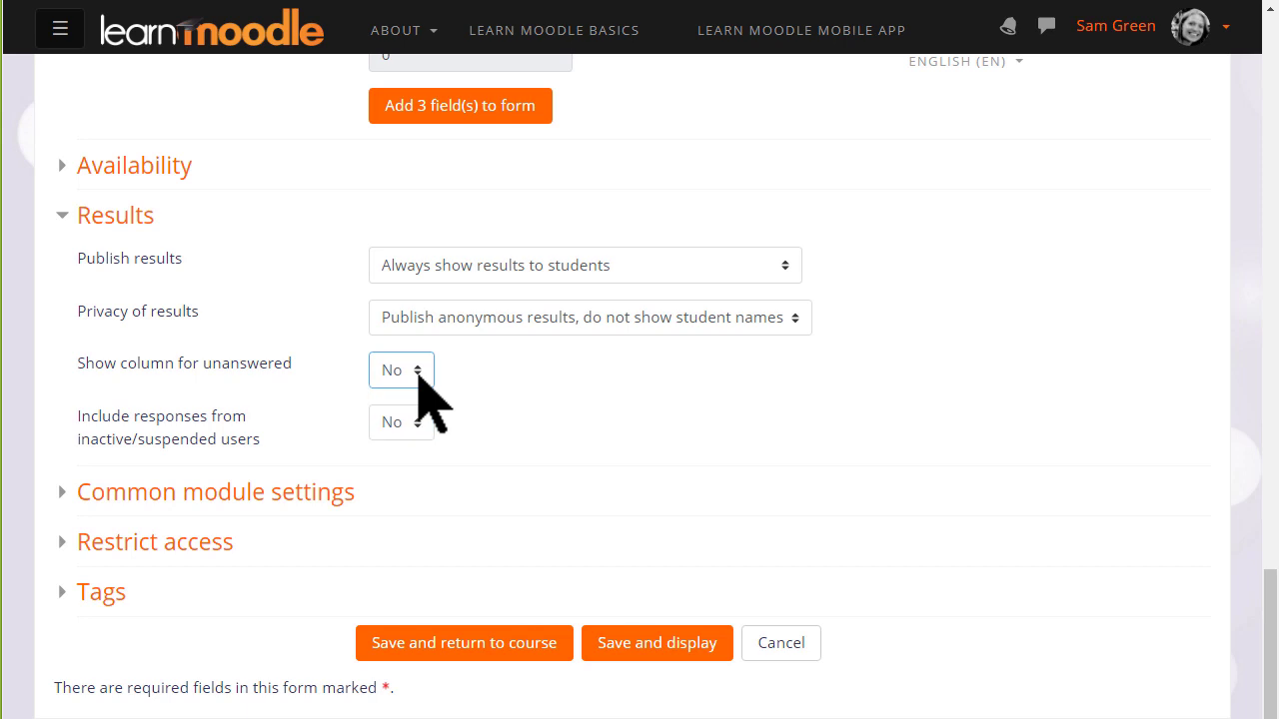
{"action": "left_click", "coordinate": [459, 659]}
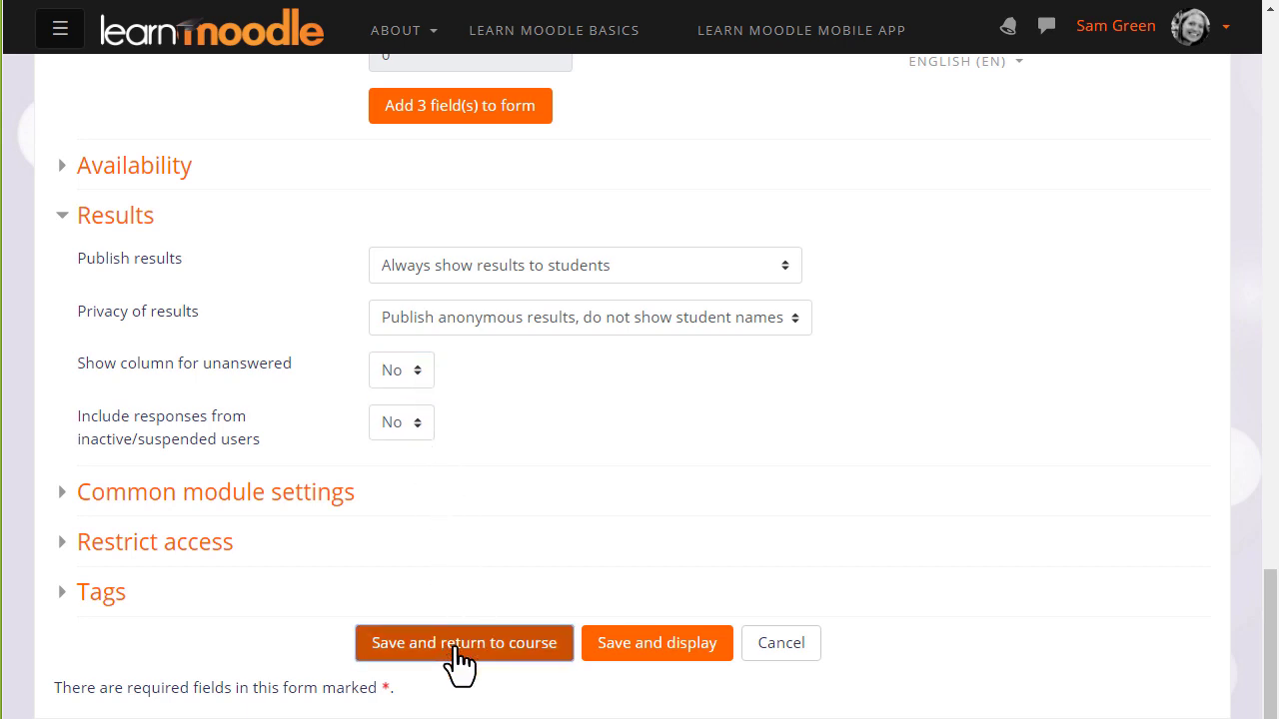